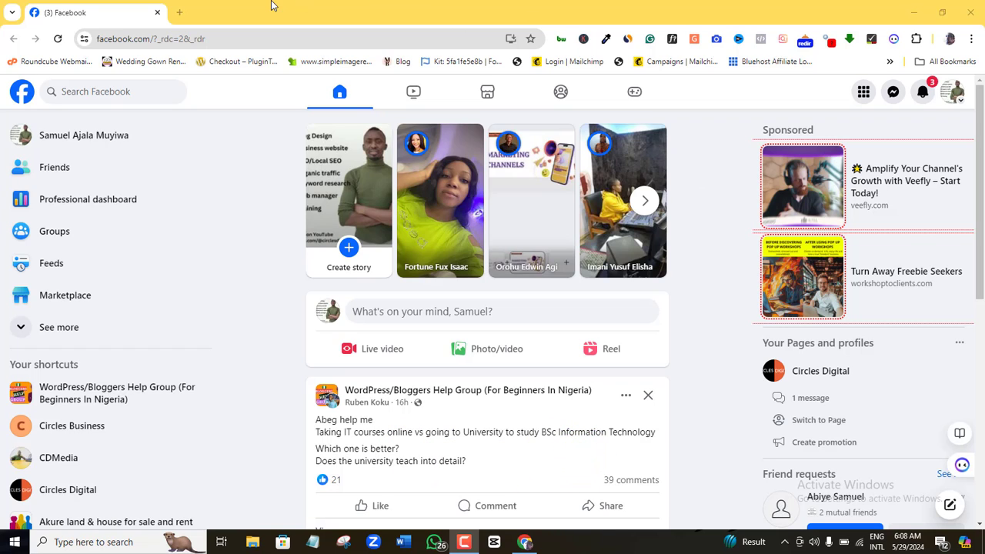
In a new tab, go to business.facebook.com and open Ads Manager from All tools
{"action": "left_click", "coordinate": [180, 13]}
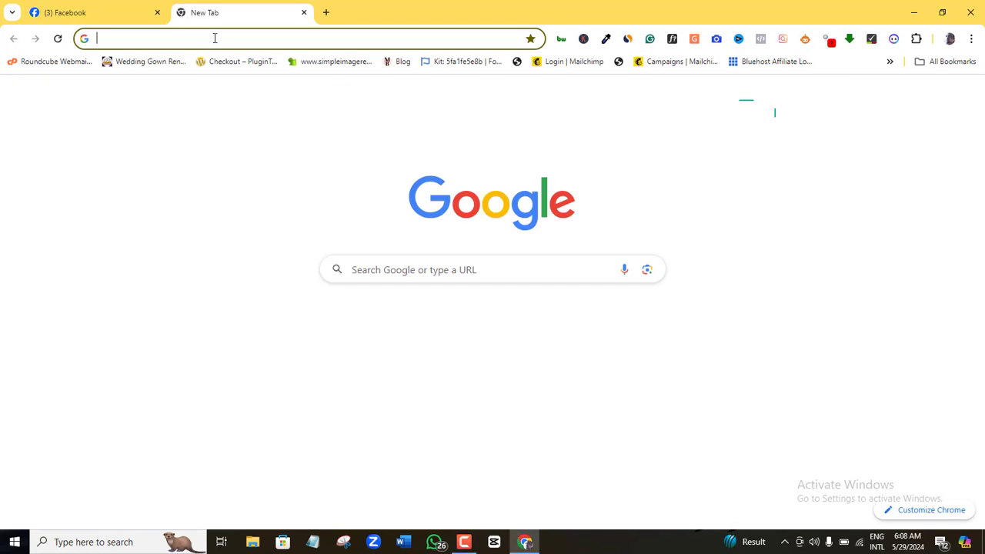
{"action": "left_click", "coordinate": [214, 38]}
{"action": "type", "text": "busi"}
{"action": "key", "text": "Return"}
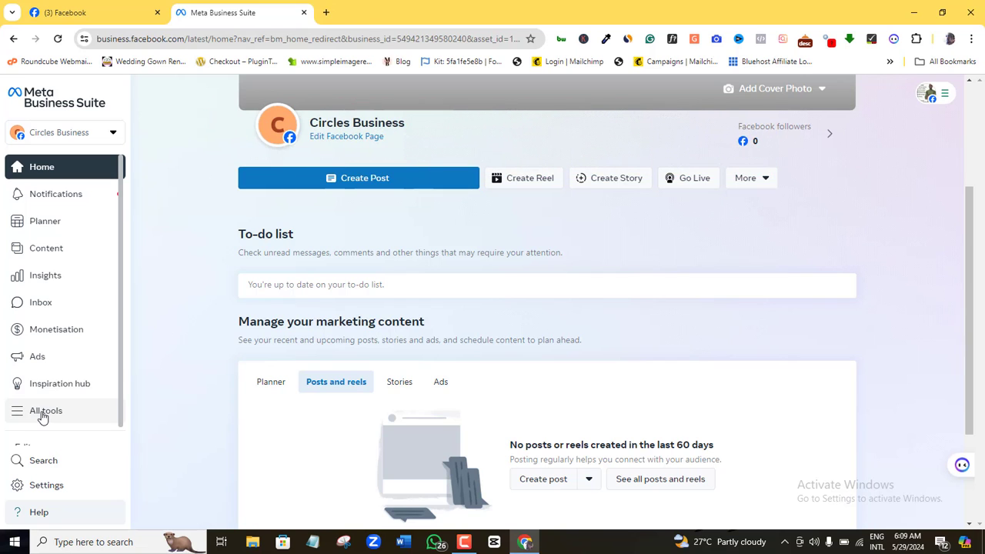
{"action": "left_click", "coordinate": [43, 414]}
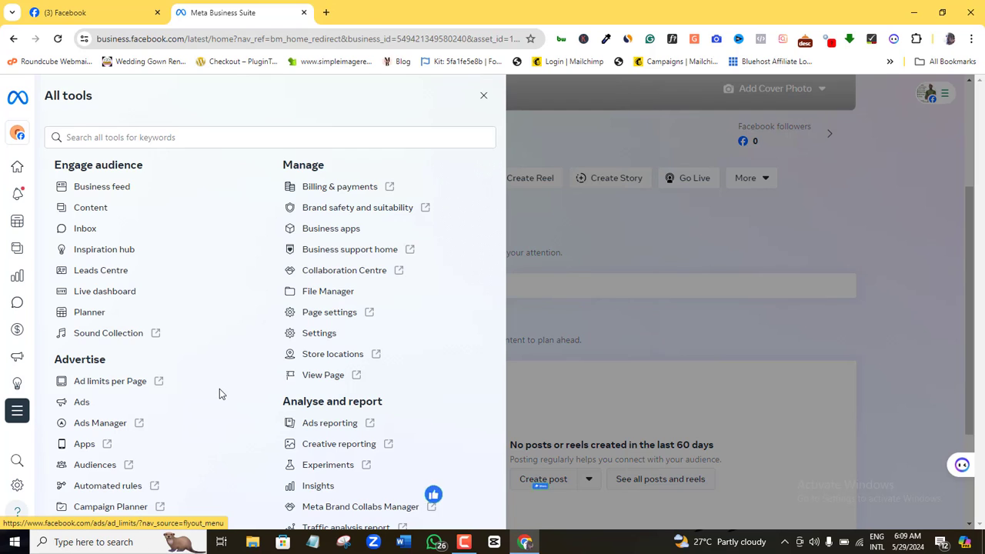
{"action": "left_click", "coordinate": [114, 428]}
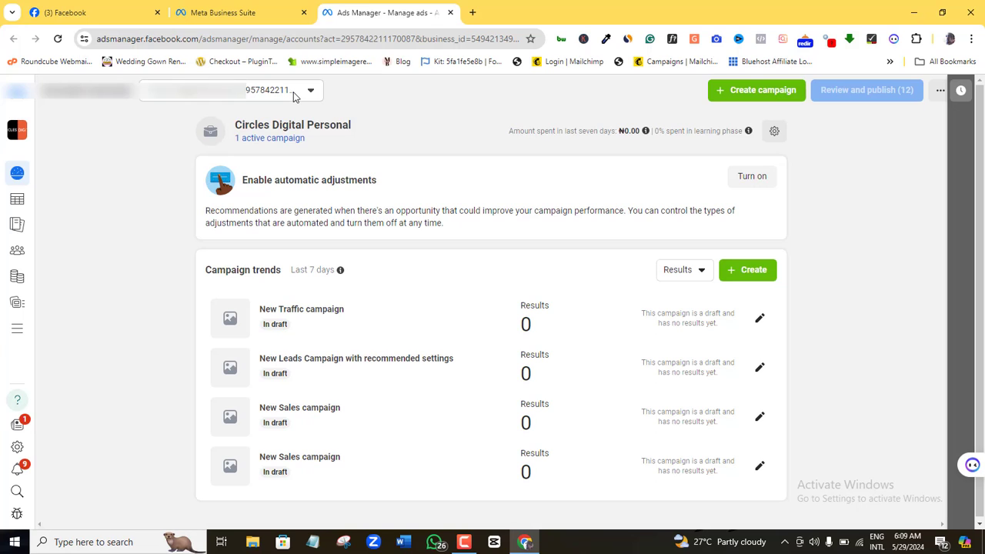
Switch Ads Manager to the personal ad account with the completed Bus Reg Campaign
{"action": "left_click", "coordinate": [293, 94]}
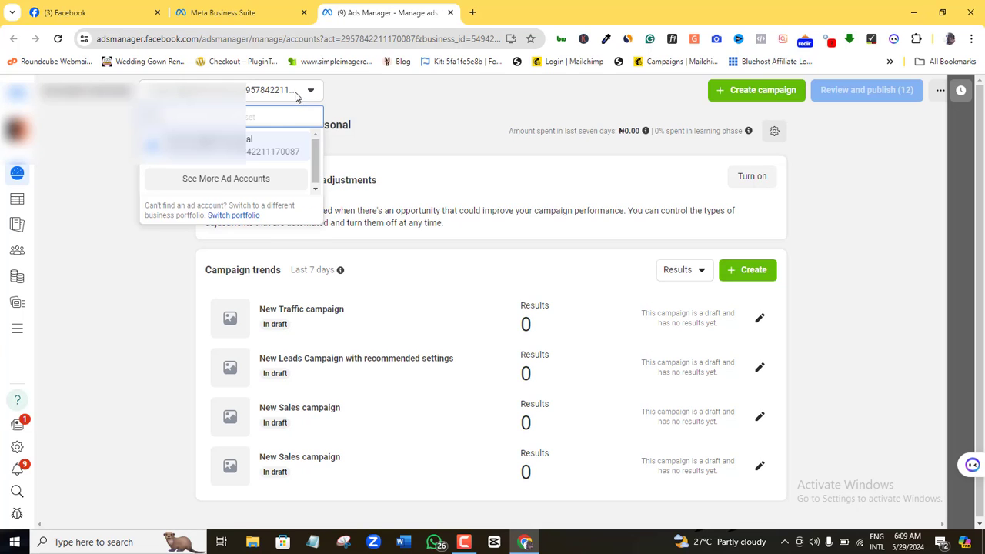
{"action": "left_click", "coordinate": [233, 182]}
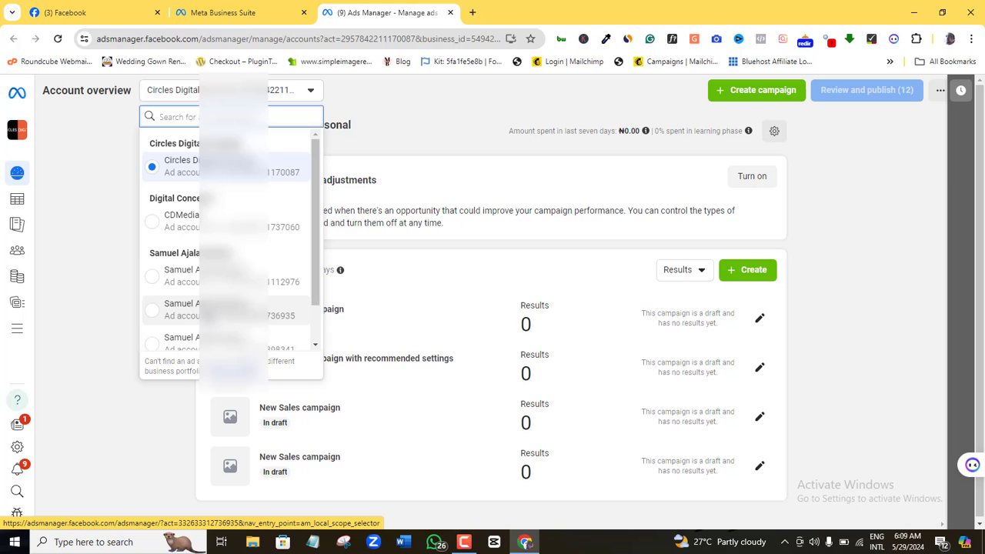
{"action": "left_click", "coordinate": [189, 309]}
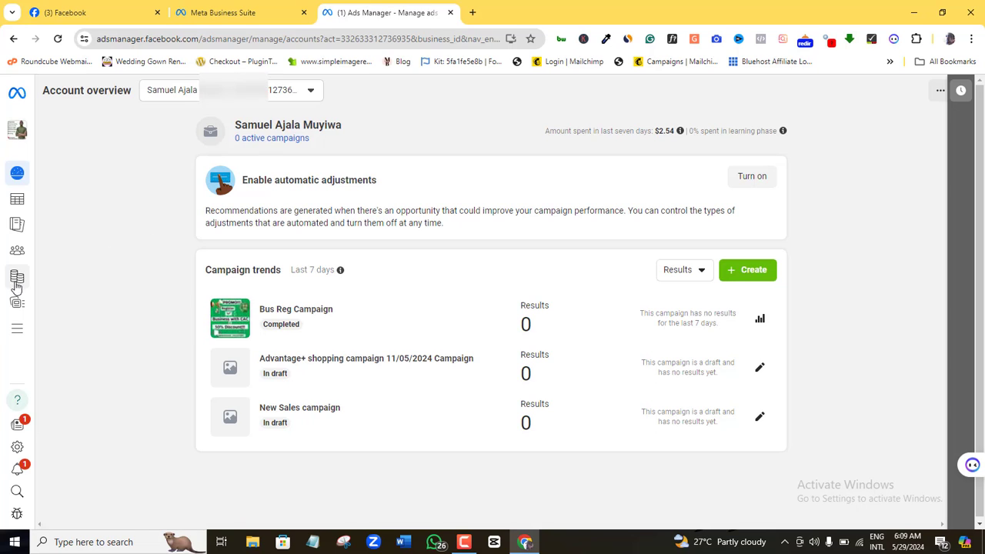
{"action": "mouse_move", "coordinate": [17, 276]}
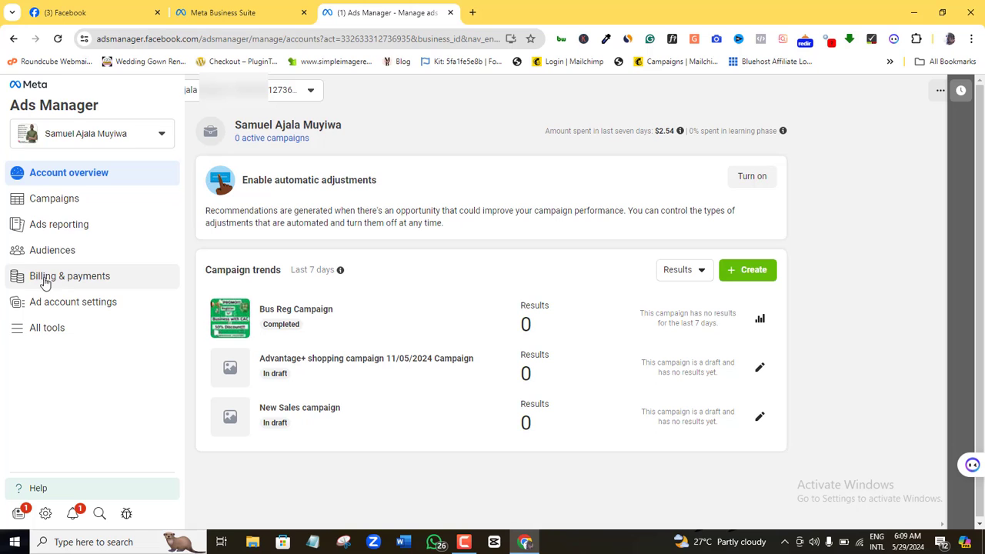
Start adding a payment method under Billing & payments, Payment settings, Payment methods
{"action": "left_click", "coordinate": [43, 282]}
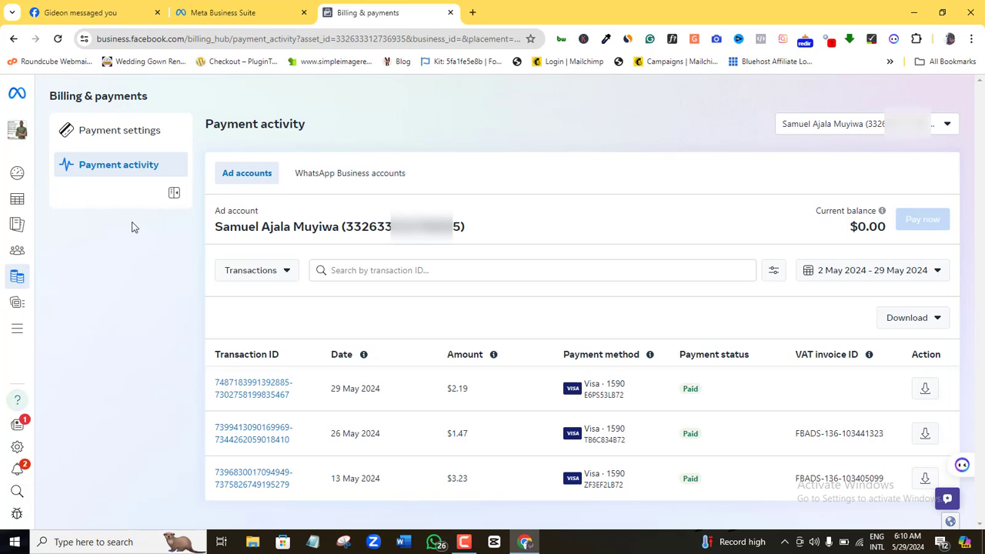
{"action": "left_click", "coordinate": [112, 136]}
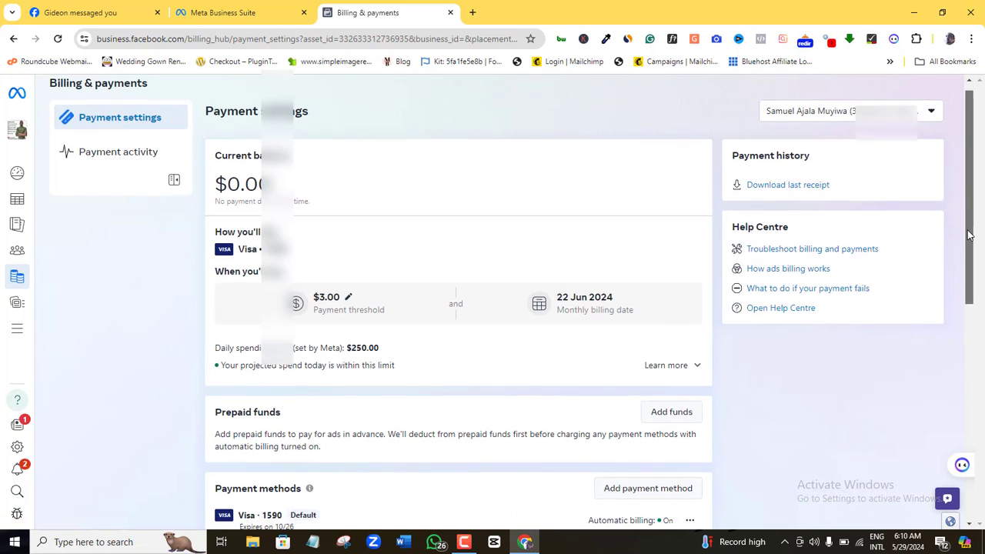
{"action": "mouse_move", "coordinate": [970, 165]}
{"action": "left_mouse_down"}
{"action": "mouse_move", "coordinate": [960, 282]}
{"action": "mouse_move", "coordinate": [732, 287]}
{"action": "left_mouse_up"}
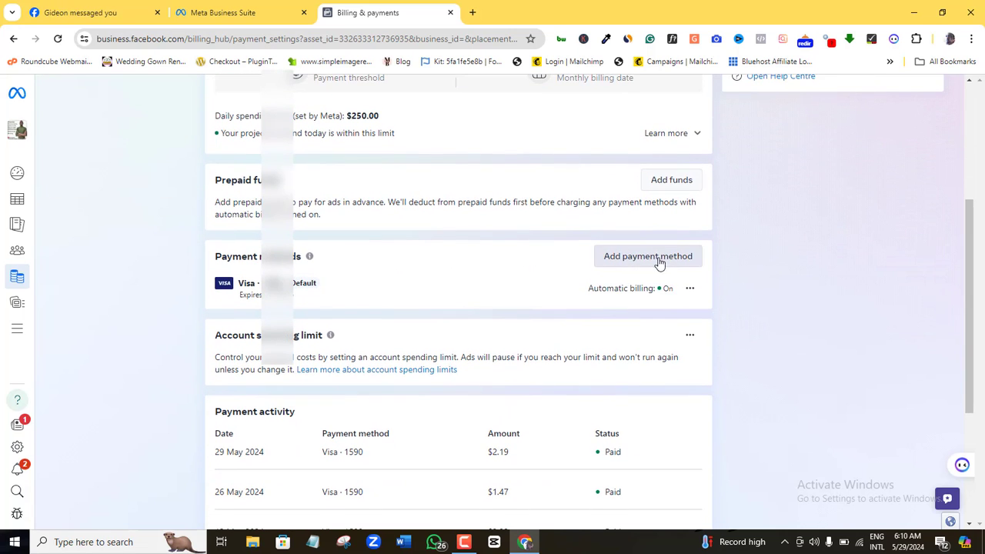
{"action": "left_click", "coordinate": [654, 257]}
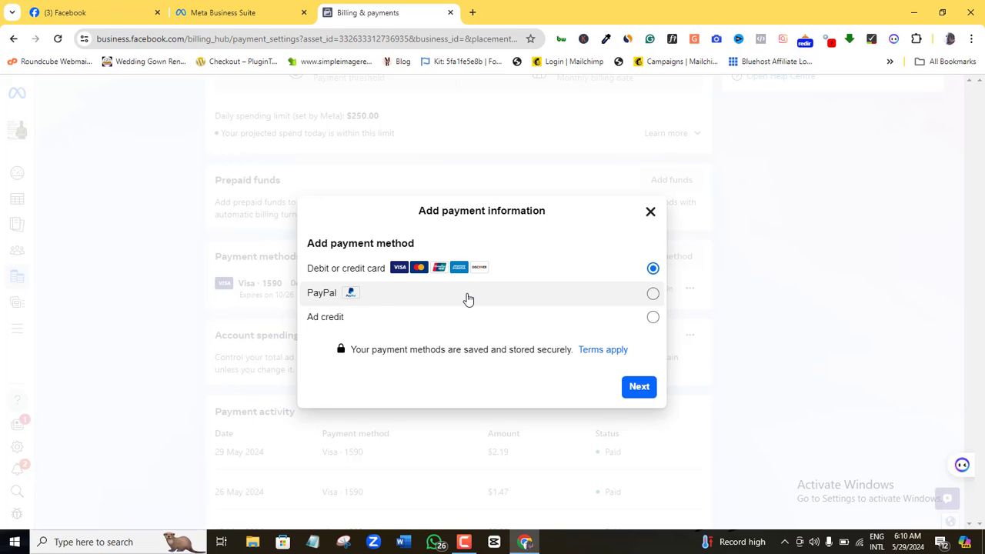
Select PayPal as the new payment method and continue to the PayPal sign-in
{"action": "left_click", "coordinate": [429, 302]}
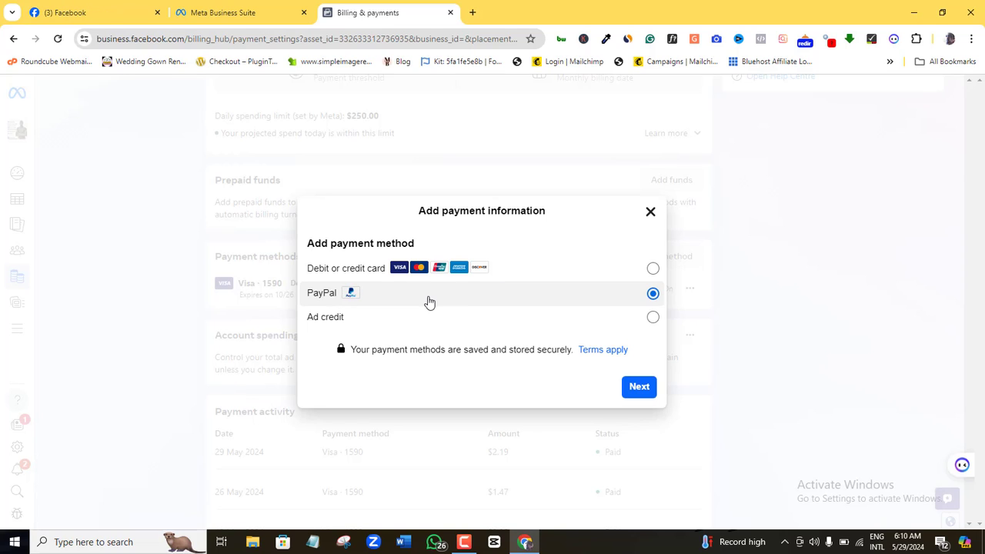
{"action": "left_click", "coordinate": [633, 388]}
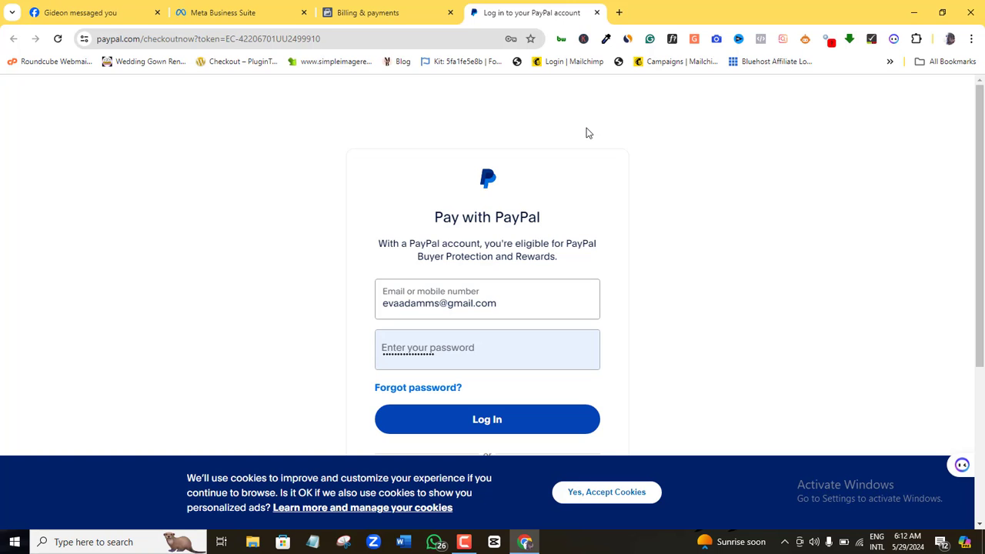
Sign in to PayPal with the saved account details and accept PayPal's cookies
{"action": "left_click", "coordinate": [385, 297]}
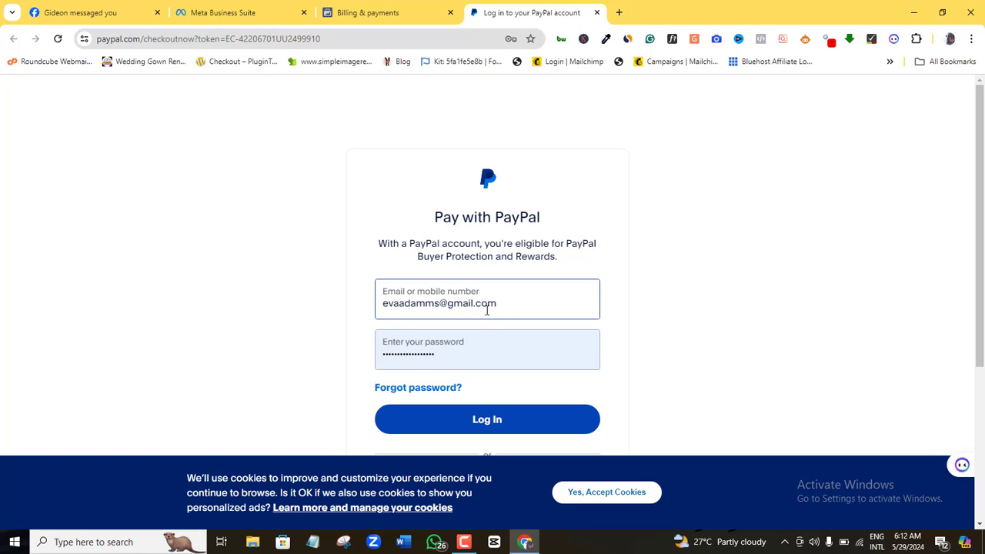
{"action": "left_click", "coordinate": [431, 357]}
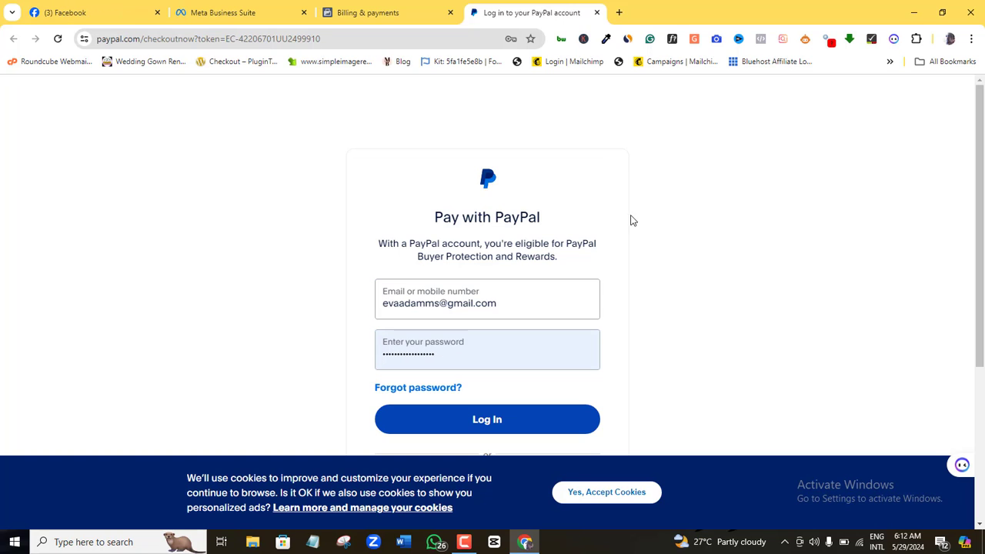
{"action": "left_click", "coordinate": [498, 422]}
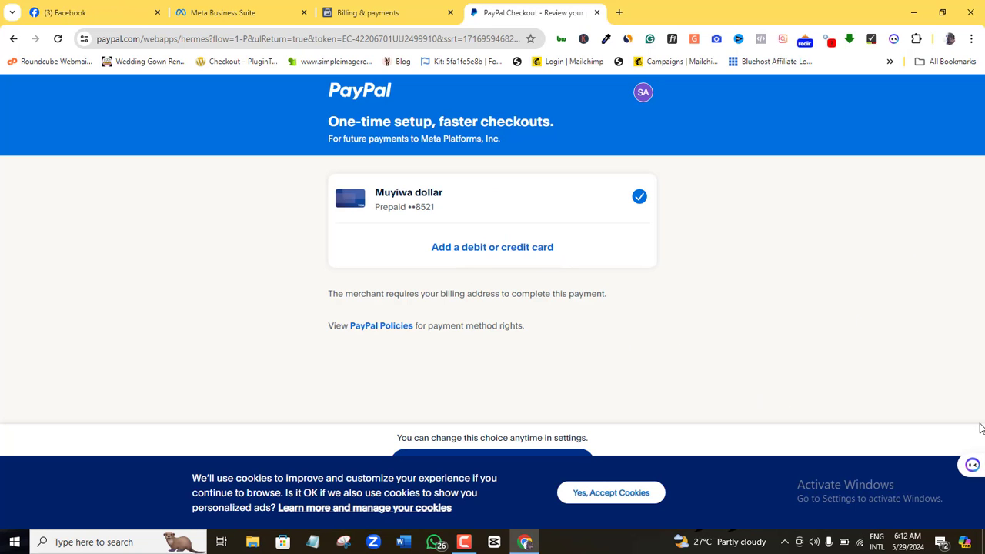
{"action": "left_click", "coordinate": [639, 497]}
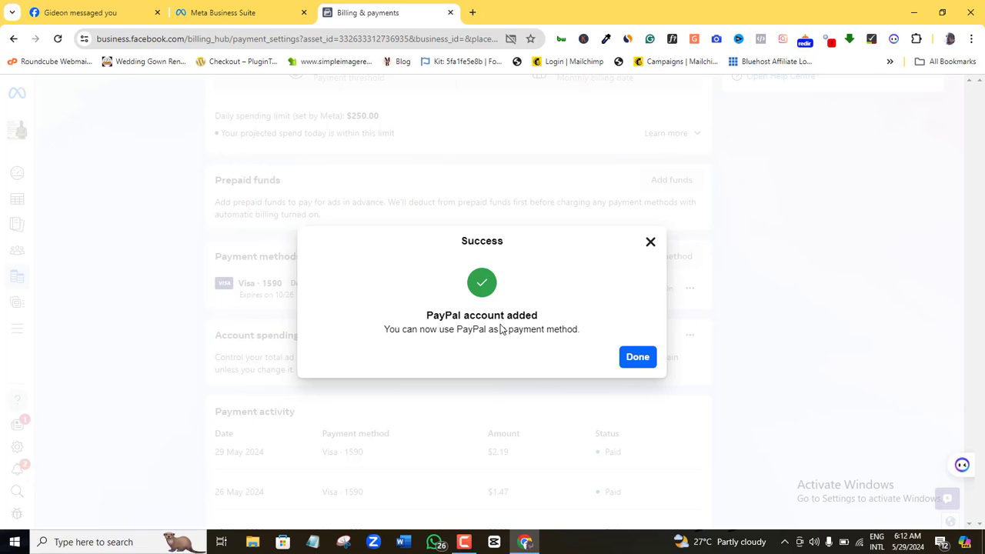
Dismiss the success dialog and confirm PayPal is listed as a backup payment method
{"action": "left_click", "coordinate": [638, 360]}
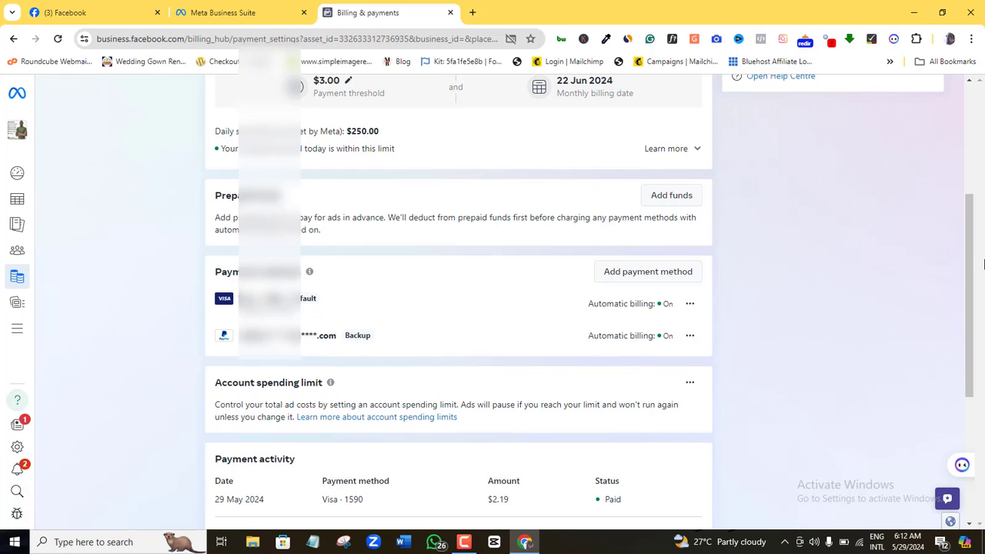
{"action": "left_click_drag", "start_coordinate": [972, 264], "coordinate": [971, 287]}
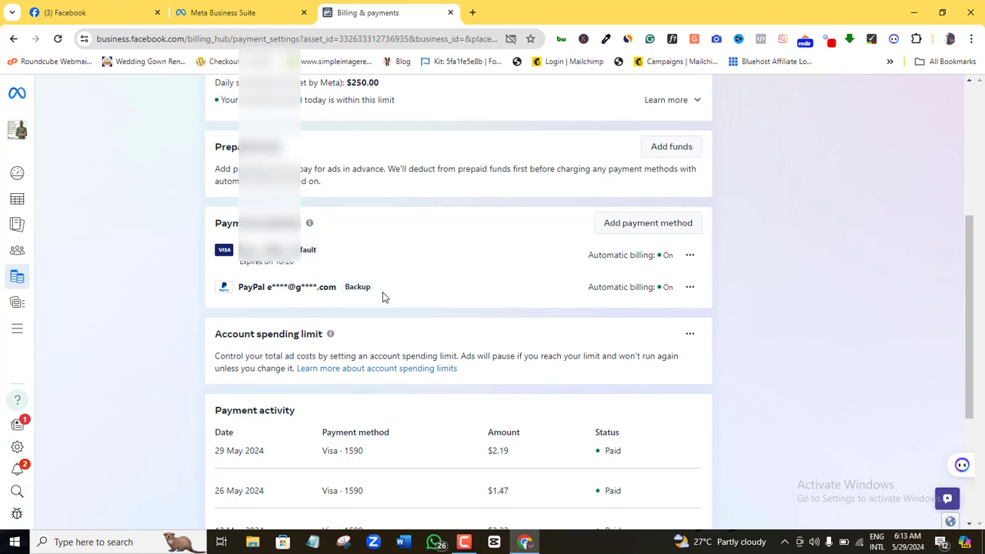
Make PayPal the default payment method, leaving the Visa card as backup
{"action": "left_click", "coordinate": [690, 291]}
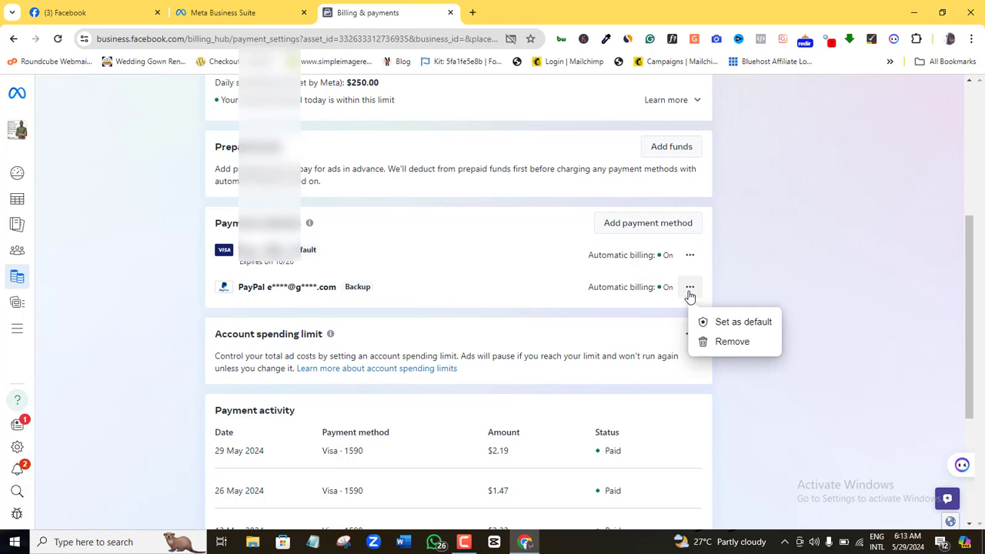
{"action": "left_click", "coordinate": [737, 323]}
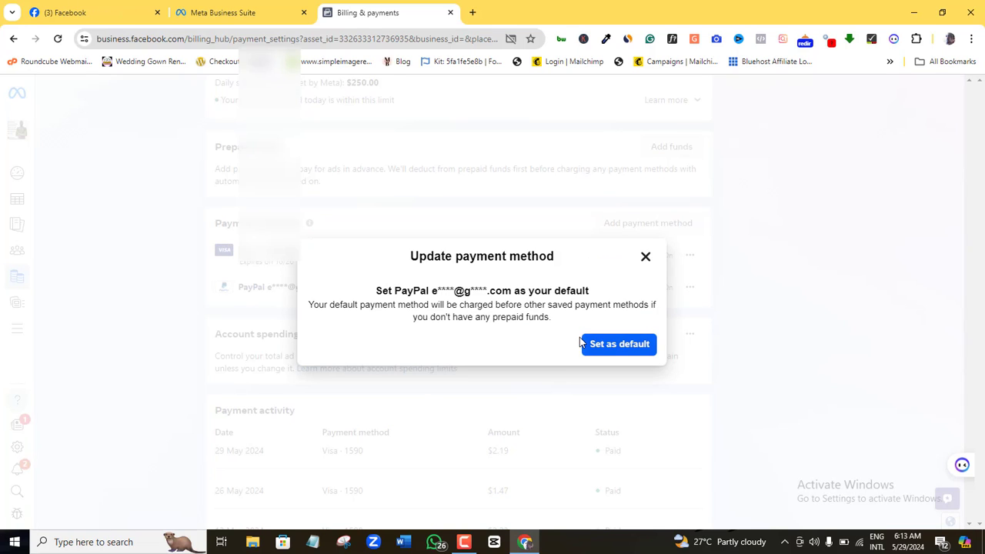
{"action": "left_click", "coordinate": [614, 352]}
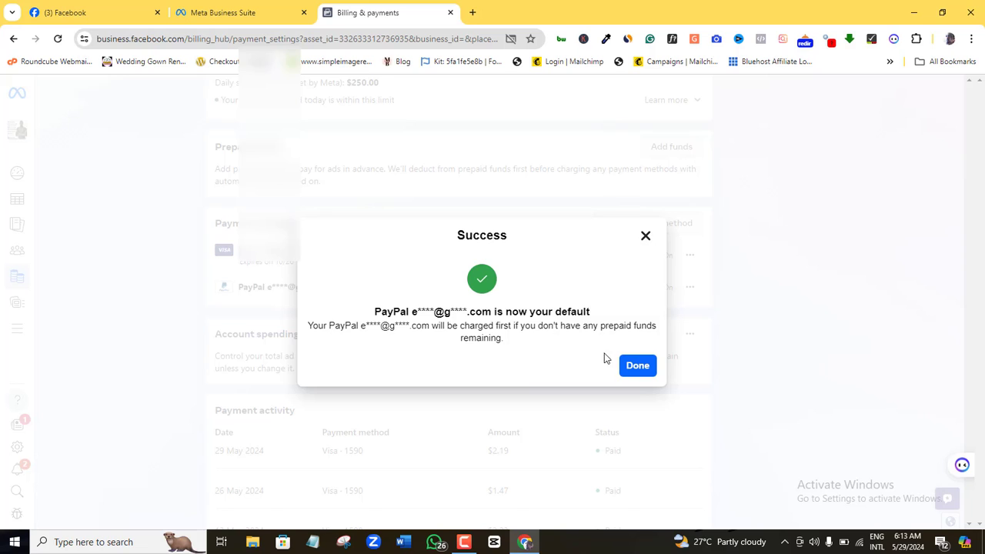
{"action": "left_click", "coordinate": [644, 367]}
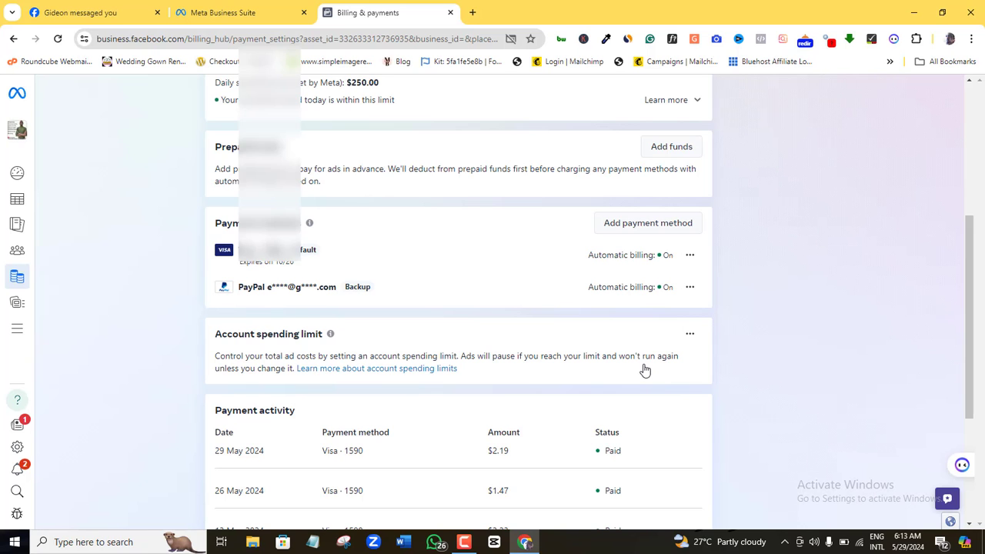
Return to the top of the billing page and open the Campaigns list
{"action": "left_click_drag", "start_coordinate": [969, 294], "coordinate": [966, 267]}
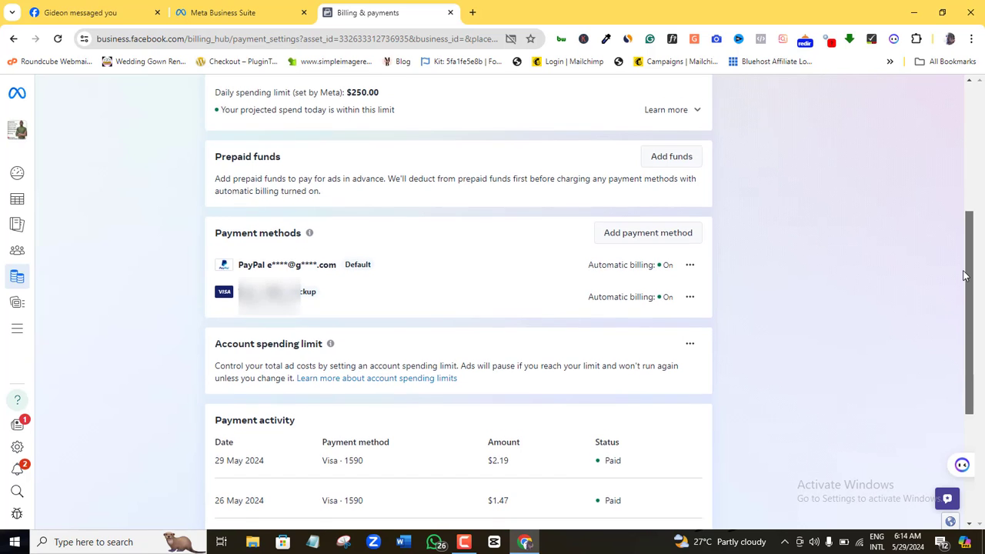
{"action": "scroll", "coordinate": [965, 267], "scroll_direction": "up", "scroll_amount": 4}
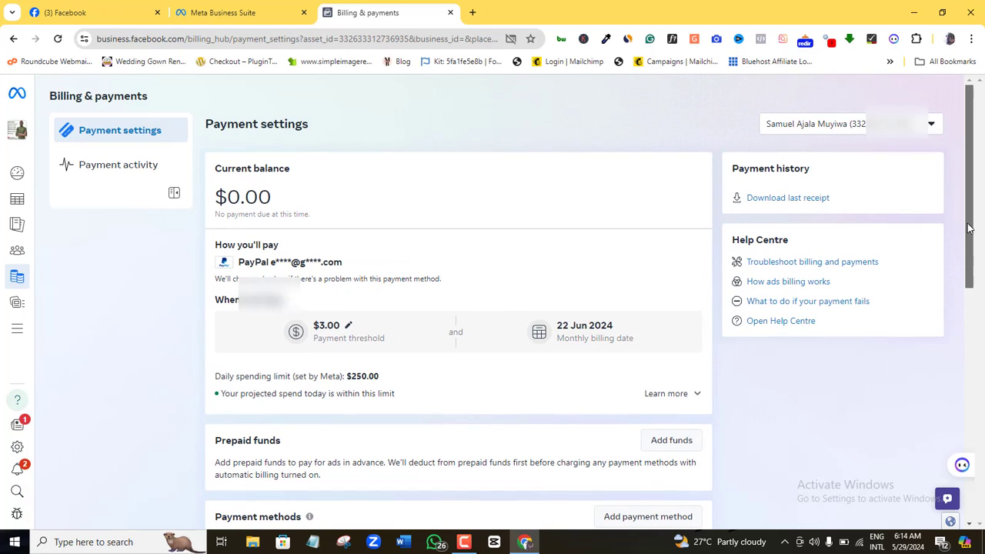
{"action": "mouse_move", "coordinate": [17, 200]}
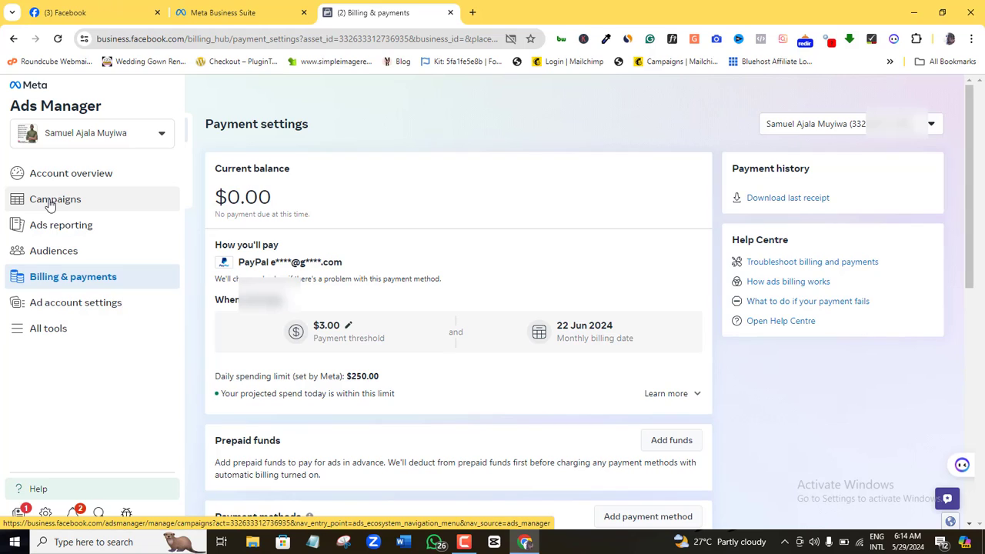
{"action": "left_click", "coordinate": [50, 201]}
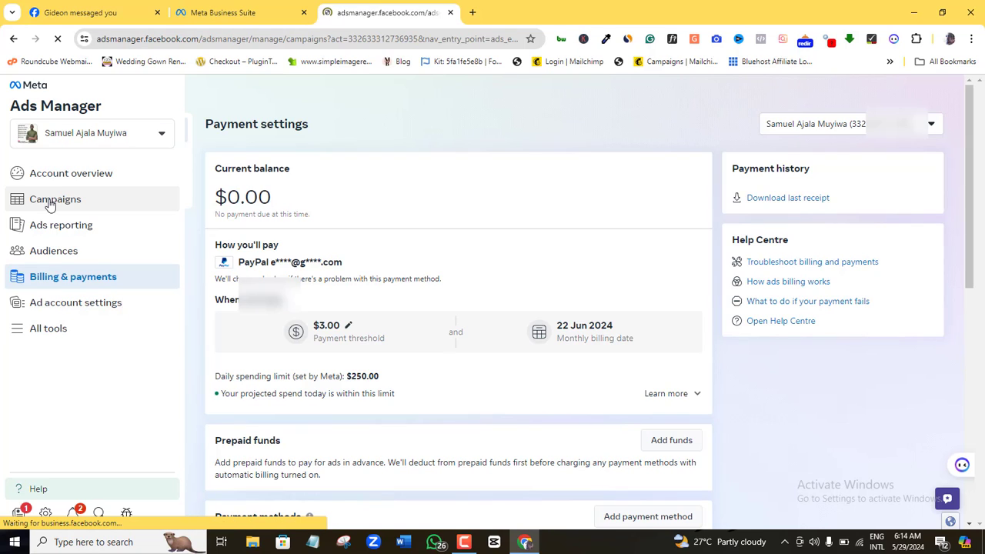